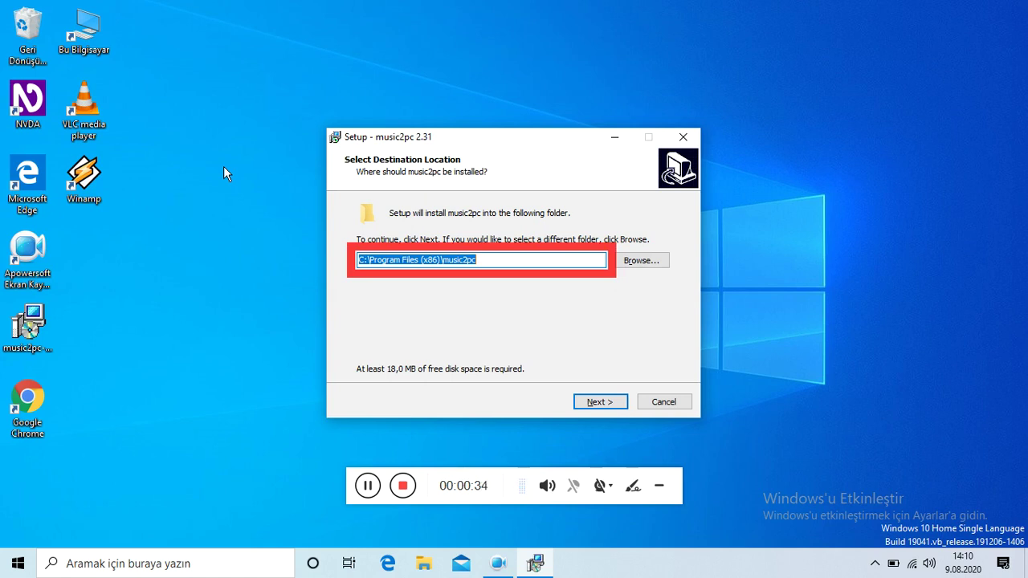
Accept C:\Program Files (x86)\music2pc as the destination location and music2pc as the Start Menu folder
{"action": "key", "text": "Tab"}
{"action": "key", "text": "Tab"}
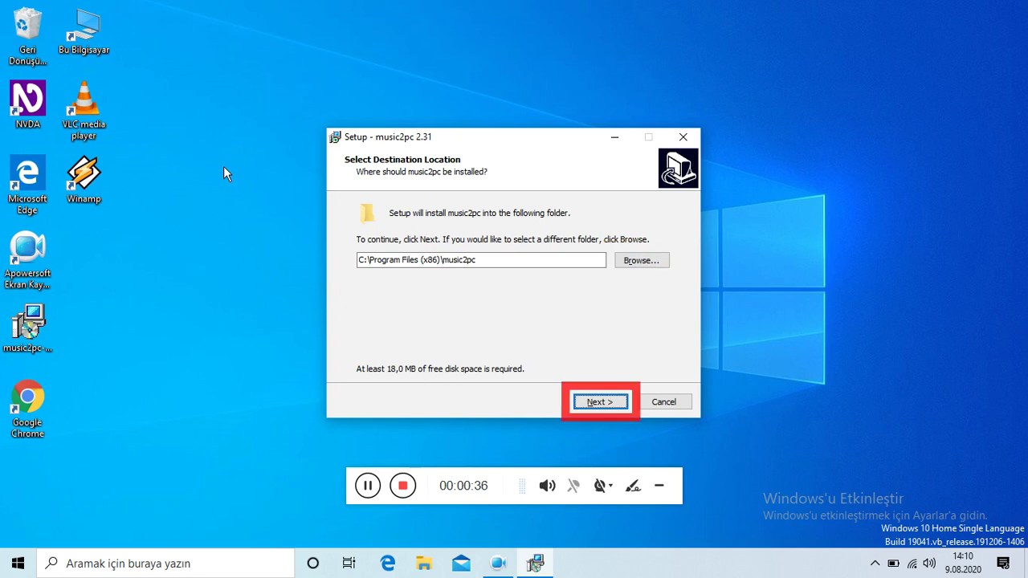
{"action": "key", "text": "Return"}
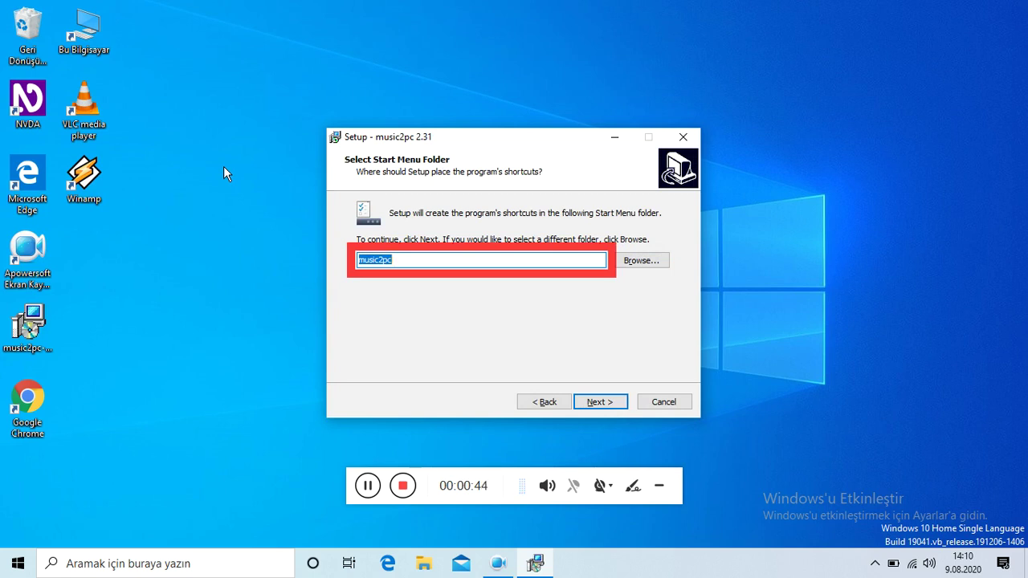
{"action": "key", "text": "Tab"}
{"action": "key", "text": "Tab"}
{"action": "key", "text": "Tab"}
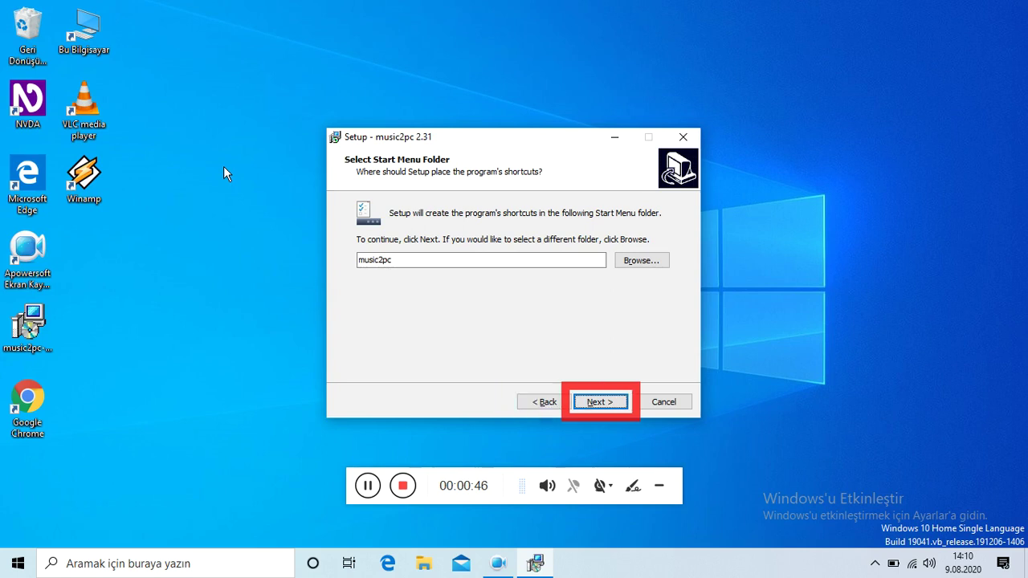
{"action": "key", "text": "Return"}
Install music2pc with the destination and Start Menu folder listed in the installation summary
{"action": "key", "text": "Tab"}
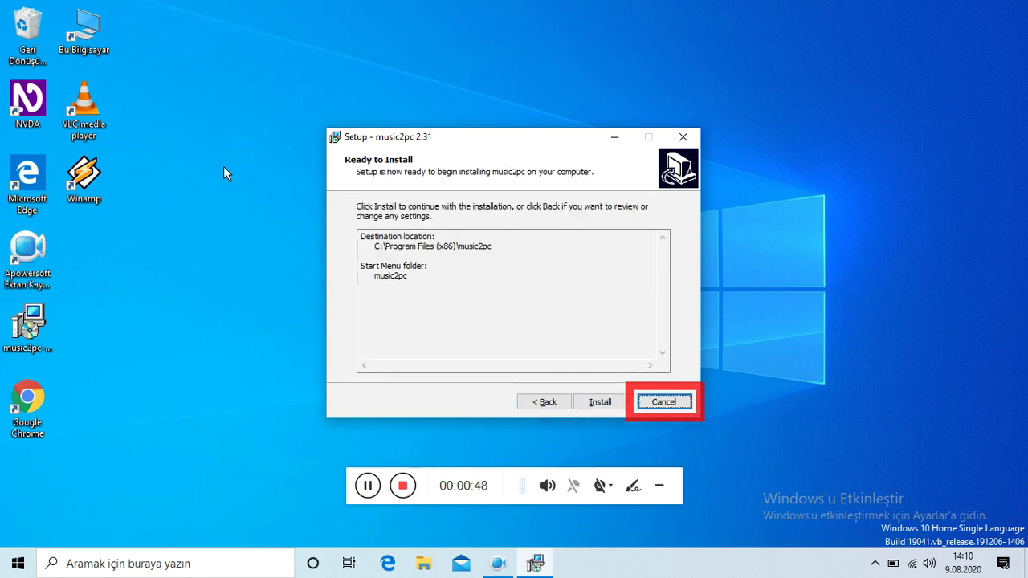
{"action": "key", "text": "Tab"}
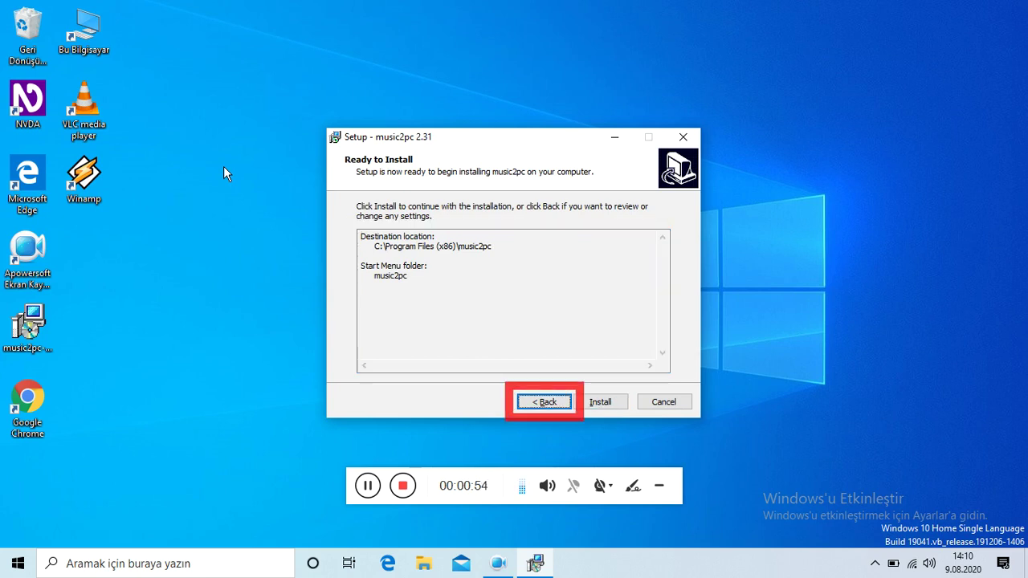
{"action": "key", "text": "Return"}
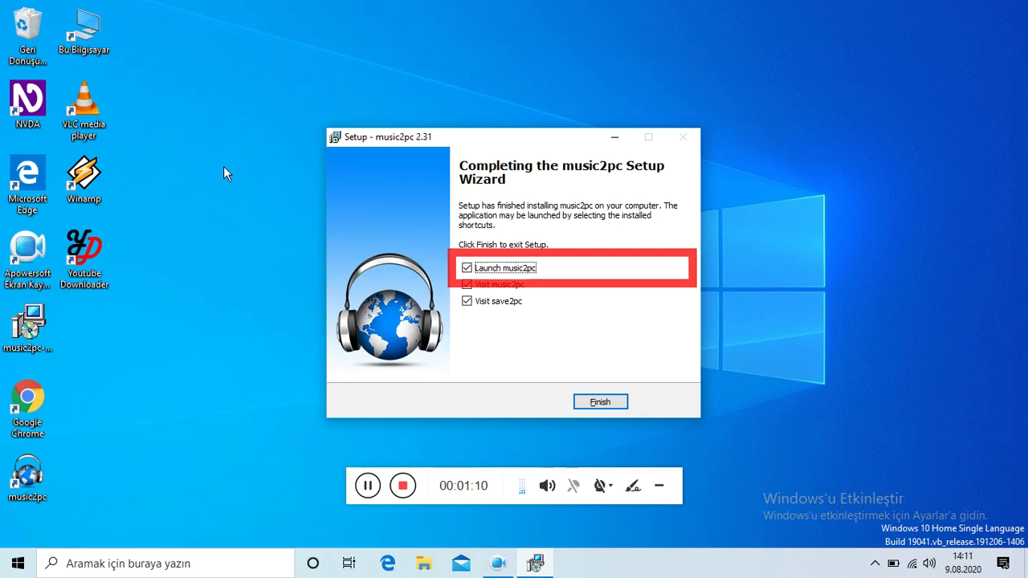
Turn off Visit music2pc and Visit save2pc, keep Launch music2pc enabled, and finish the setup
{"action": "key", "text": "Down"}
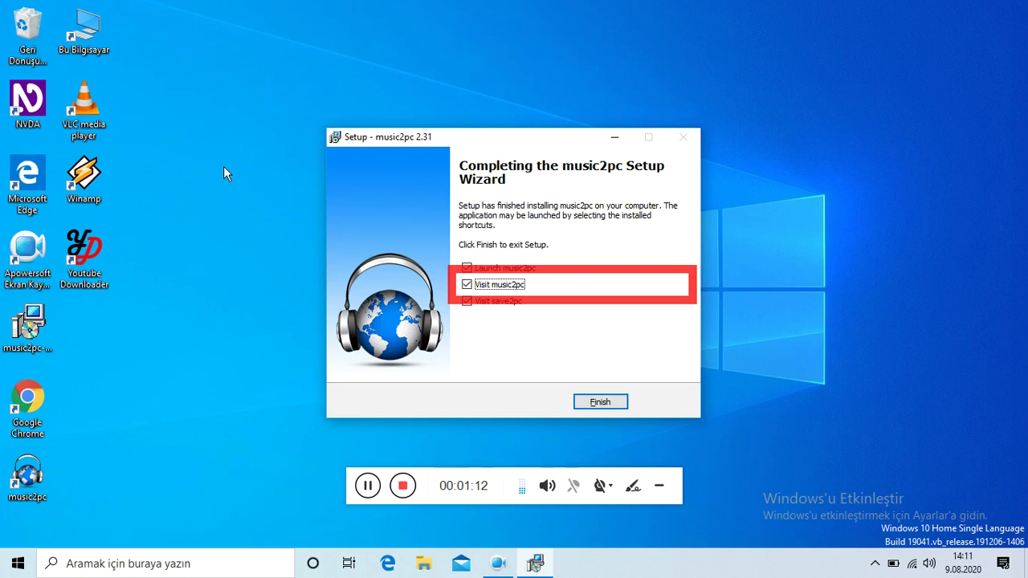
{"action": "key", "text": "space"}
{"action": "key", "text": "Down"}
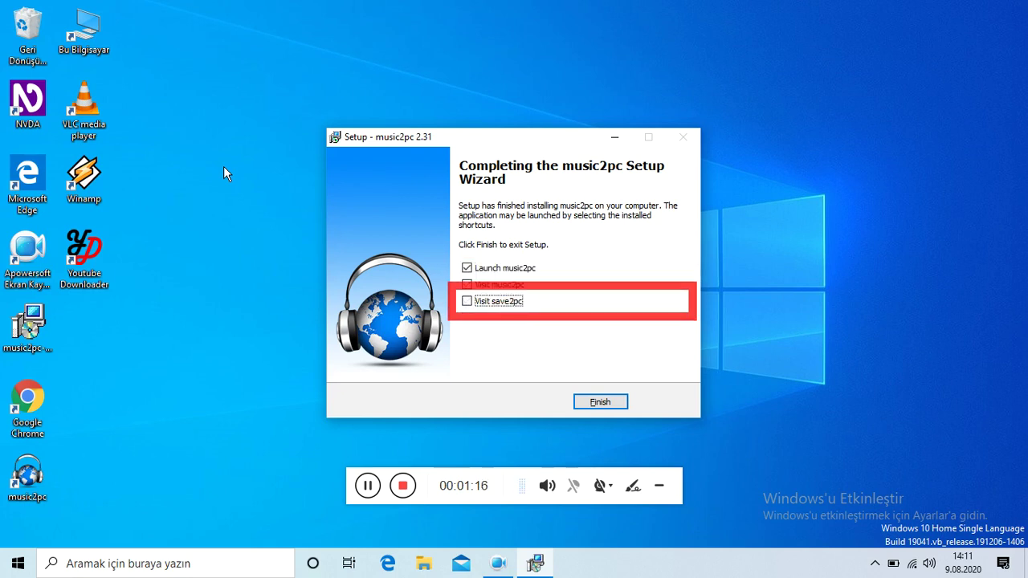
{"action": "key", "text": "Up"}
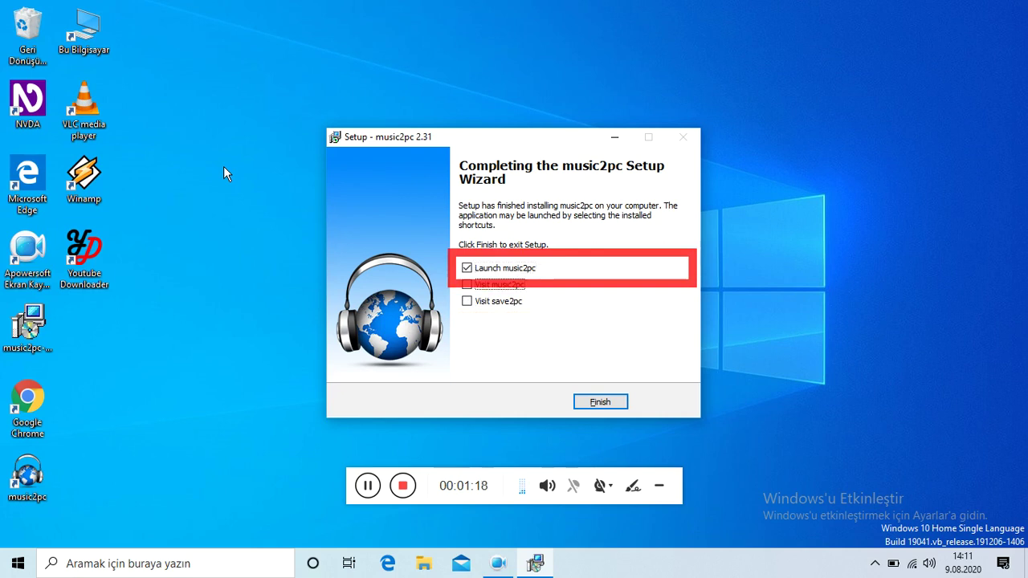
{"action": "key", "text": "Down"}
{"action": "key", "text": "Down"}
{"action": "key", "text": "Tab"}
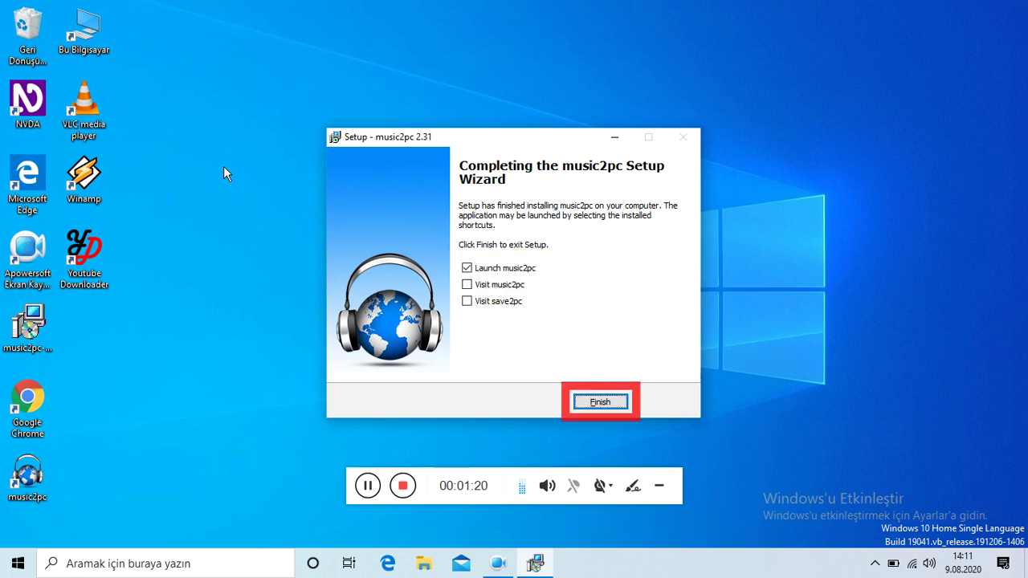
{"action": "key", "text": "Return"}
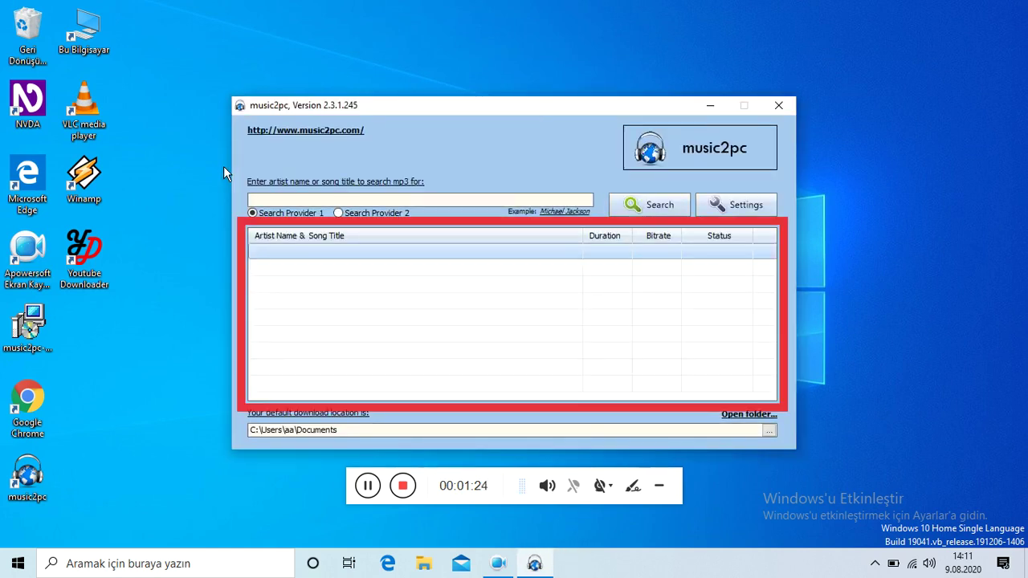
Search for mp3 files by "dj kantik" using Search Provider 1
{"action": "key", "text": "Tab"}
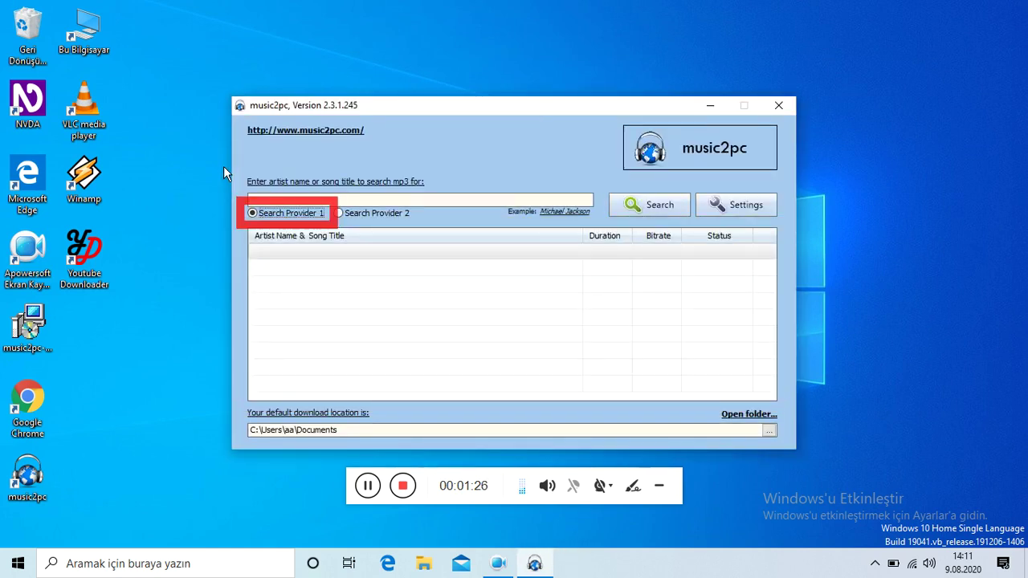
{"action": "key", "text": "Tab"}
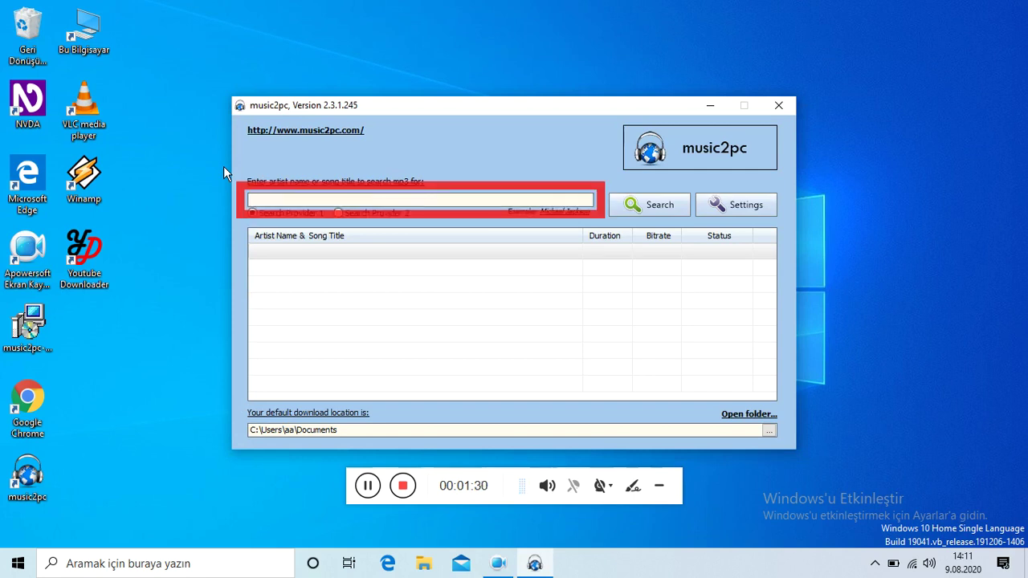
{"action": "type", "text": "dj kantik"}
{"action": "key", "text": "Return"}
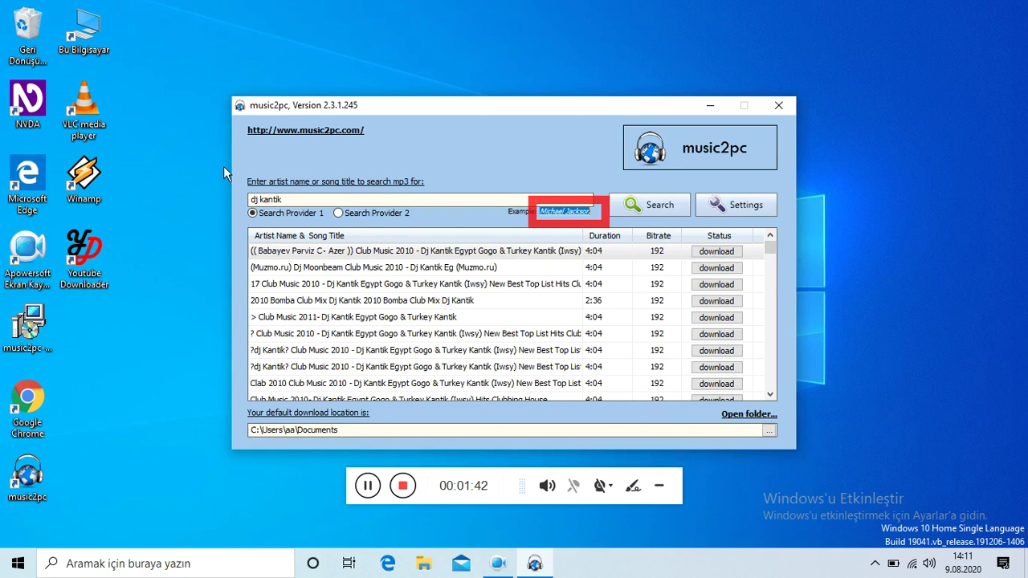
Examine the songs in the search results list and the search and download location fields around it
{"action": "key", "text": "Tab"}
{"action": "key", "text": "Down"}
{"action": "key", "text": "Down"}
{"action": "key", "text": "Up"}
{"action": "key", "text": "shift+Tab"}
{"action": "key", "text": "shift+Tab"}
{"action": "key", "text": "shift+Tab"}
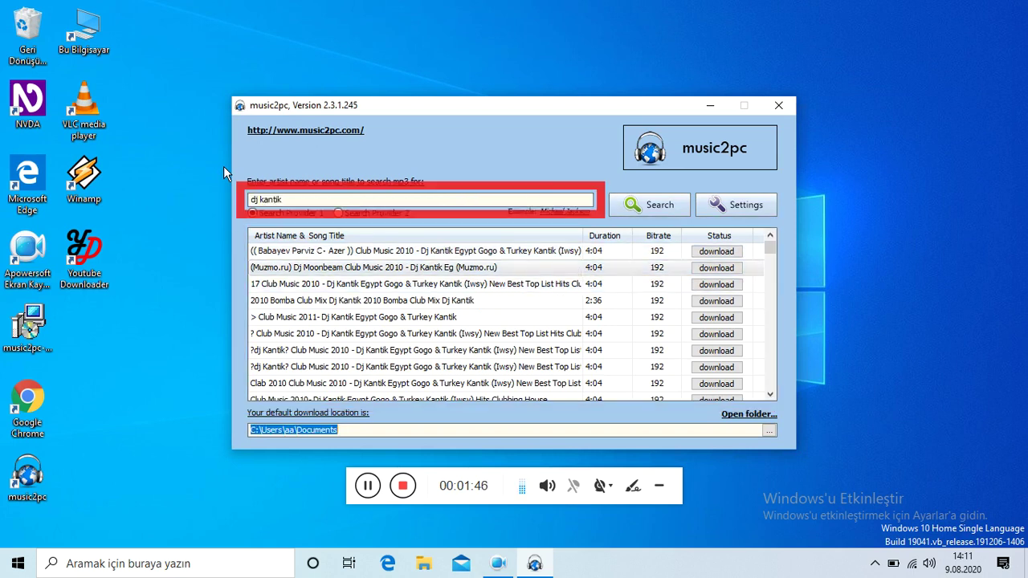
{"action": "key", "text": "shift+Tab"}
{"action": "key", "text": "Tab"}
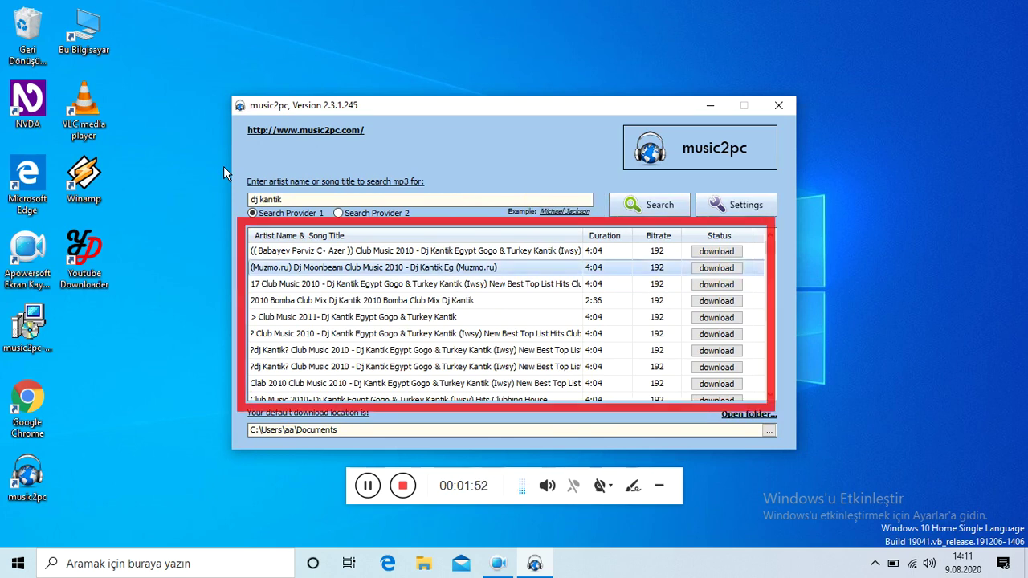
{"action": "key", "text": "Down"}
{"action": "key", "text": "Up"}
{"action": "key", "text": "shift+Tab"}
{"action": "key", "text": "shift+Tab"}
{"action": "key", "text": "shift+Tab"}
{"action": "key", "text": "shift+Tab"}
{"action": "key", "text": "shift+Tab"}
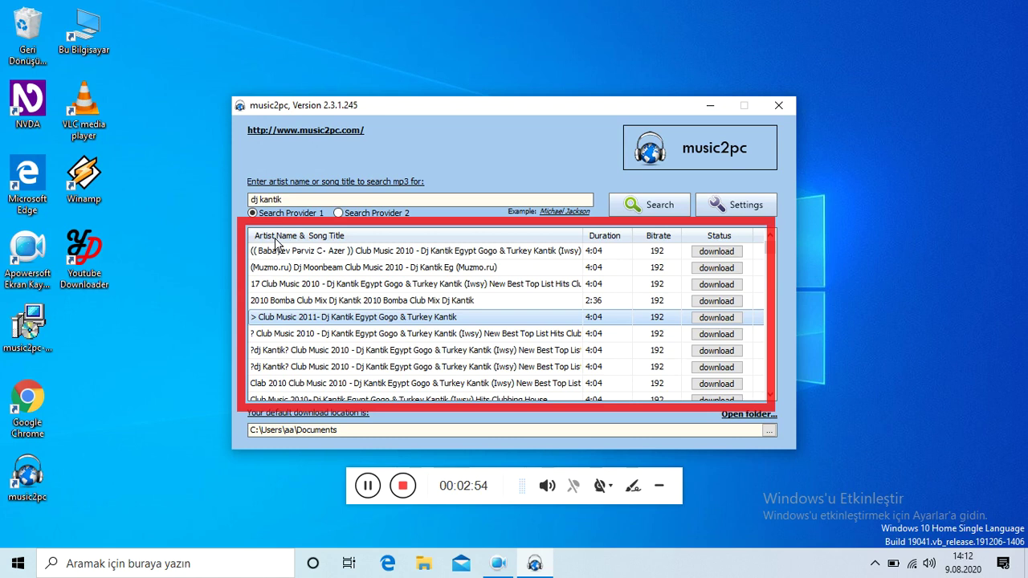
Restart the NVDA screen reader and go through the search provider, download location and results list with it
{"action": "key", "text": "ctrl+alt+n"}
{"action": "key", "text": "shift+Tab"}
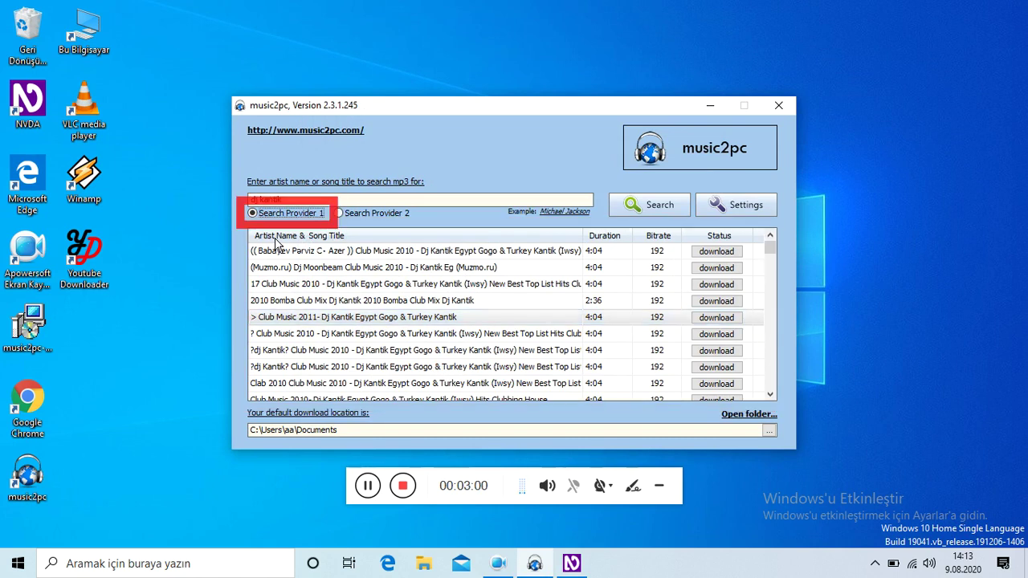
{"action": "key", "text": "shift+Tab"}
{"action": "key", "text": "shift+Tab"}
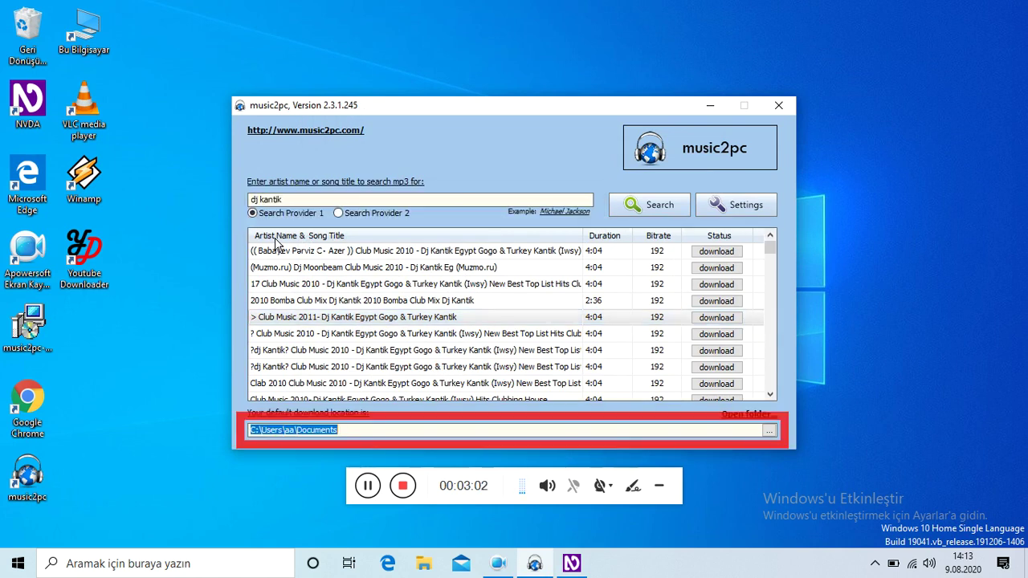
{"action": "key", "text": "shift+Tab"}
{"action": "key", "text": "shift+Tab"}
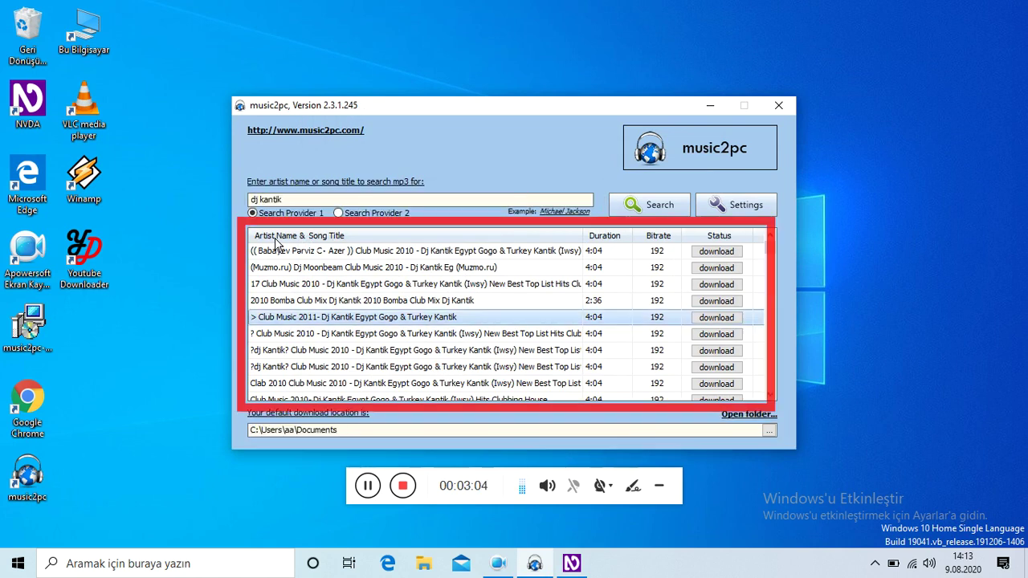
Close music2pc and dismiss the NVDA add-on updates window without updating any add-ons
{"action": "key", "text": "alt+F4"}
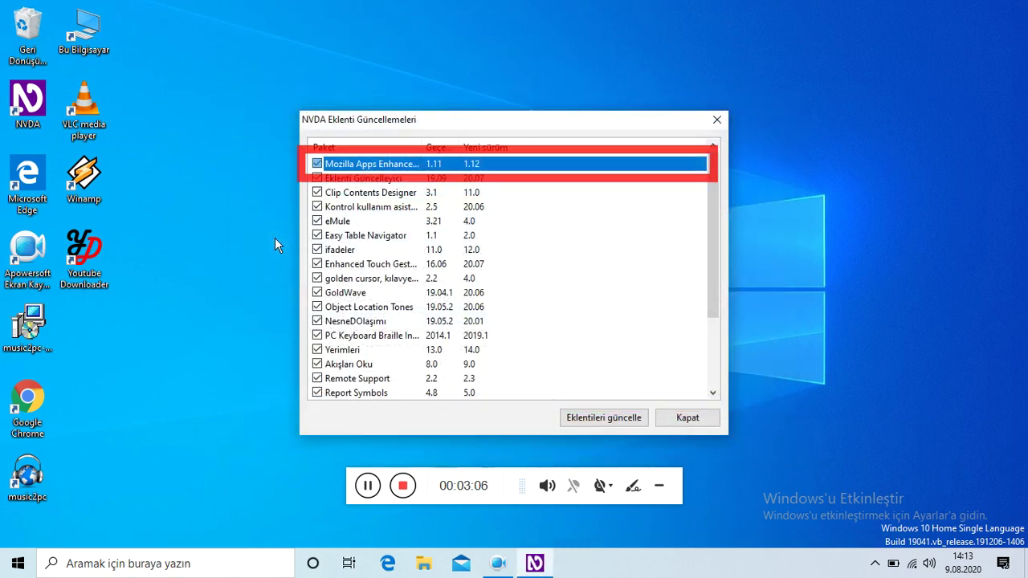
{"action": "key", "text": "Escape"}
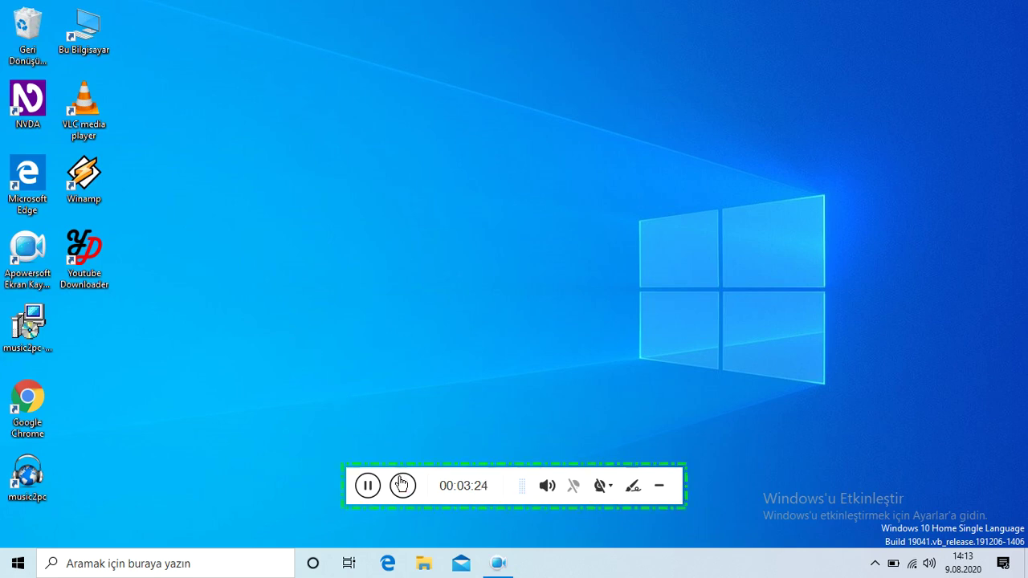
{"action": "left_click", "coordinate": [401, 485]}
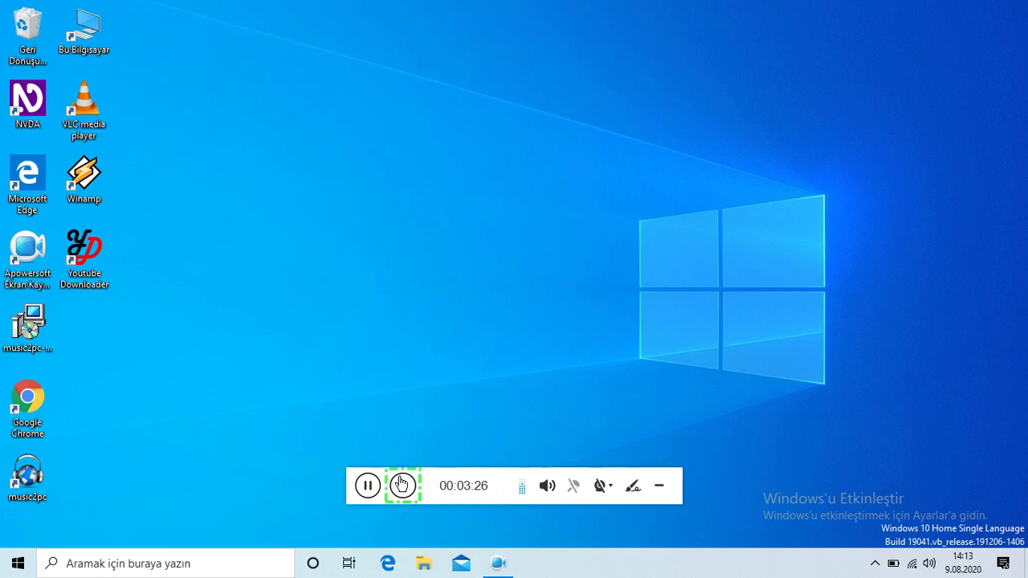